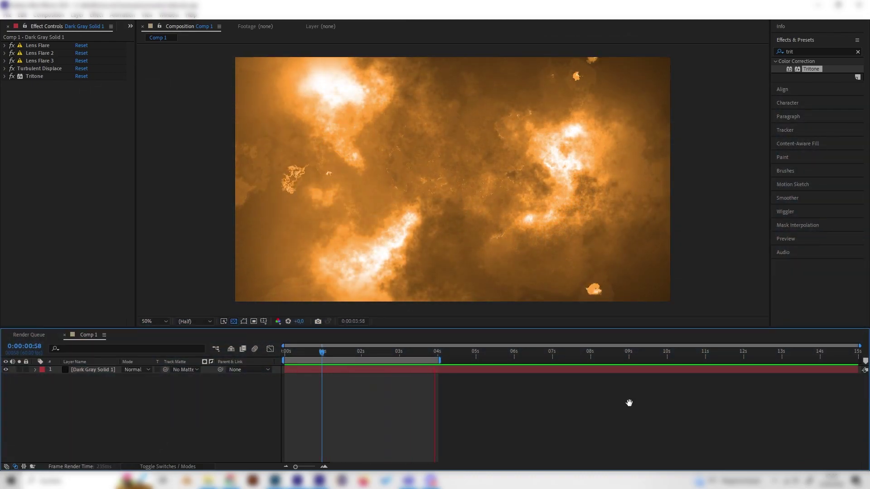
# - Add a new dark gray solid layer, Dark Gray Solid 3, to the comp
pyautogui.rightClick(203, 271)
pyautogui.moveTo(272, 275)
pyautogui.click(337, 298)
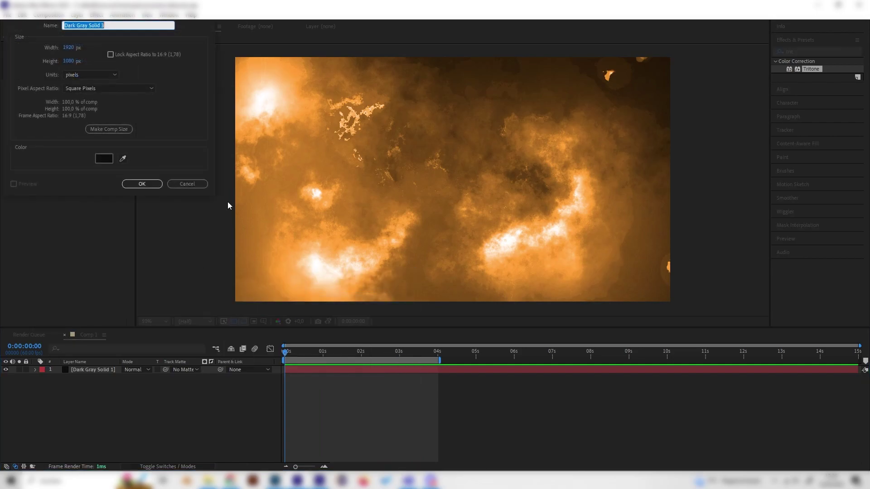
pyautogui.click(137, 183)
# - Apply Lens Flare to the solid and move its centre to 444, 654, left and below centre
pyautogui.doubleClick(798, 50)
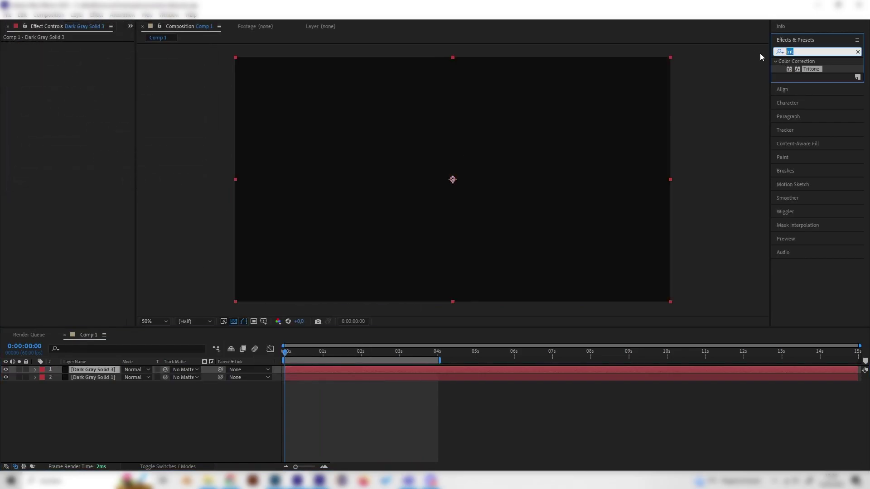
pyautogui.write('len')
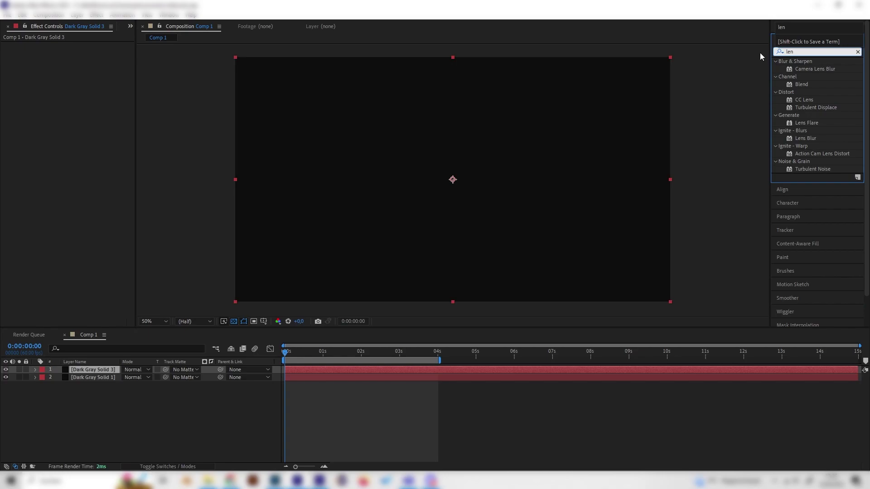
pyautogui.moveTo(797, 122); pyautogui.dragTo(102, 371)
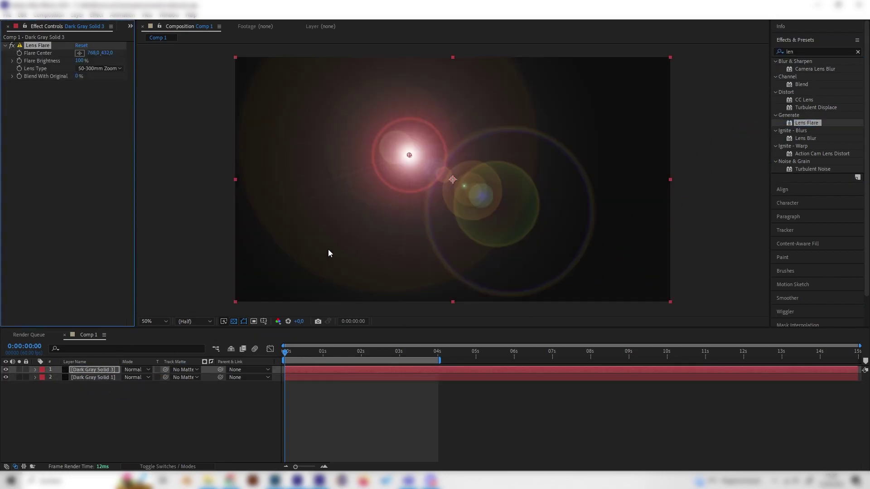
pyautogui.moveTo(409, 159); pyautogui.dragTo(335, 207)
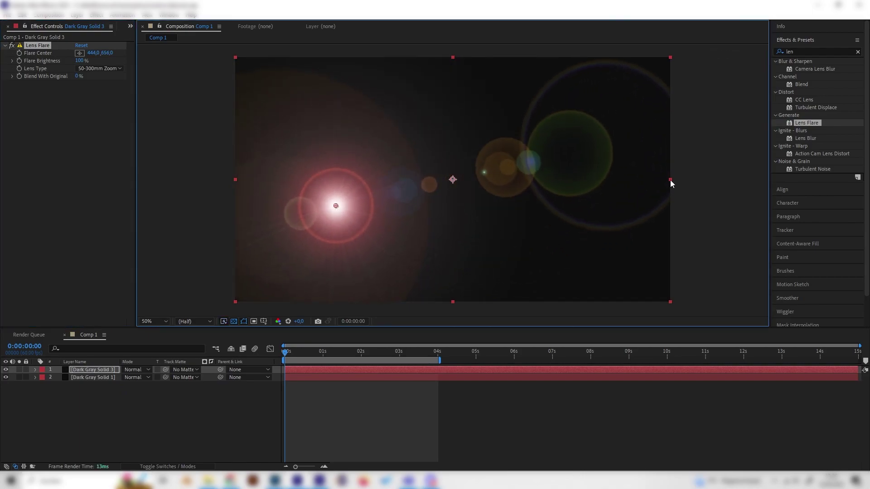
pyautogui.click(804, 51)
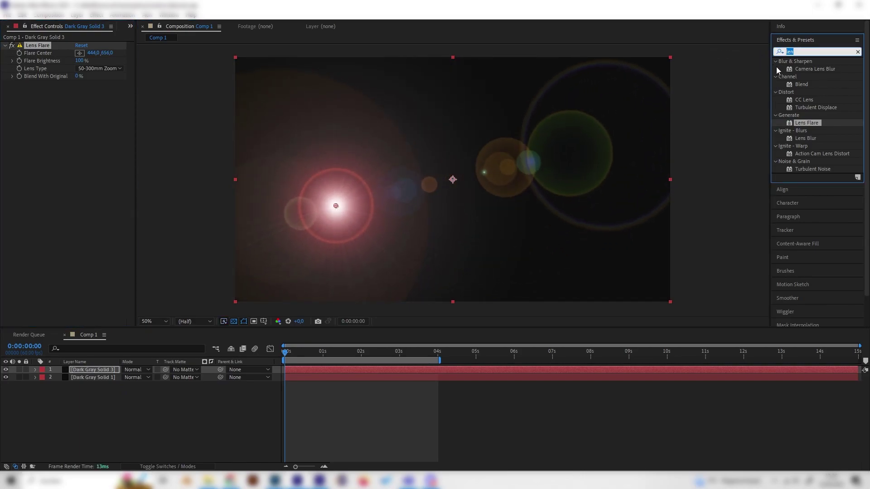
# - Apply Turbulent Displace to Dark Gray Solid 3 with Amount 200 and Complexity 10
pyautogui.press('BackSpace')
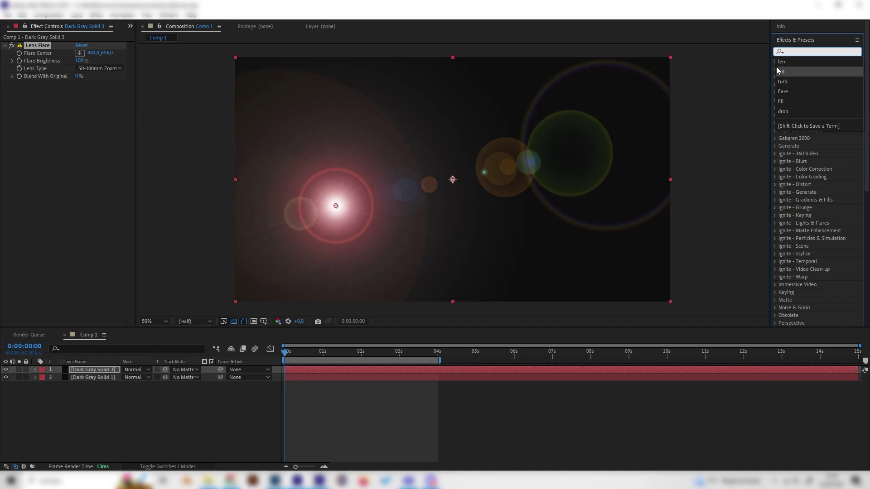
pyautogui.write('turb')
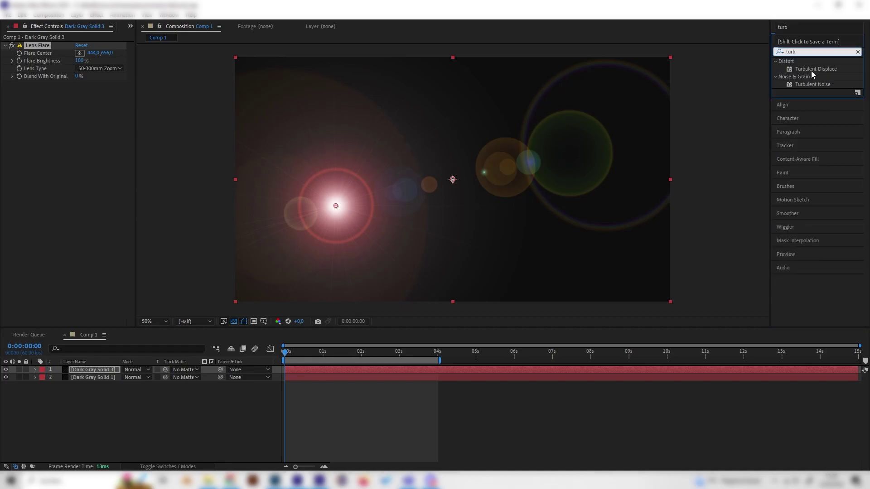
pyautogui.moveTo(811, 68); pyautogui.dragTo(101, 369)
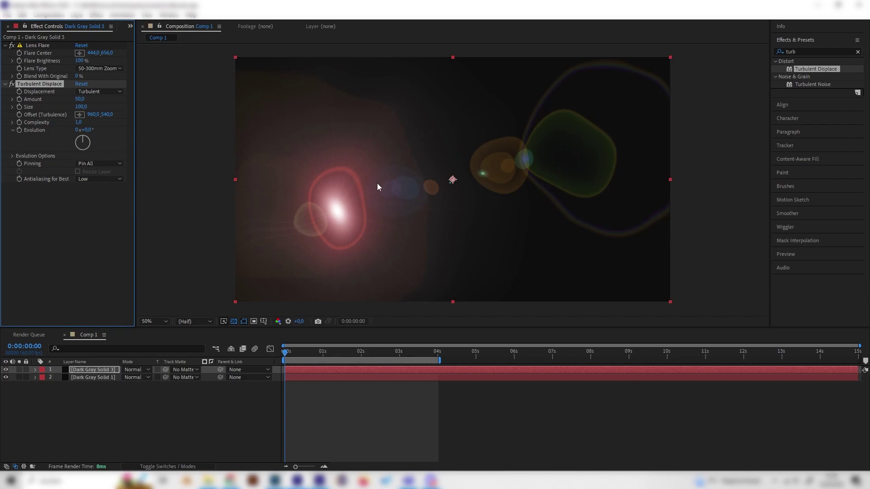
pyautogui.click(83, 100)
pyautogui.write('200')
pyautogui.press('Return')
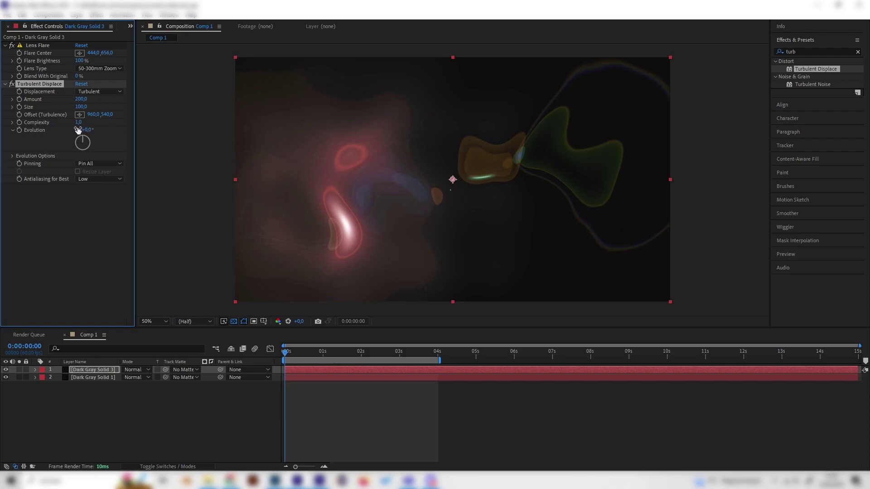
pyautogui.write('10')
pyautogui.press('Return')
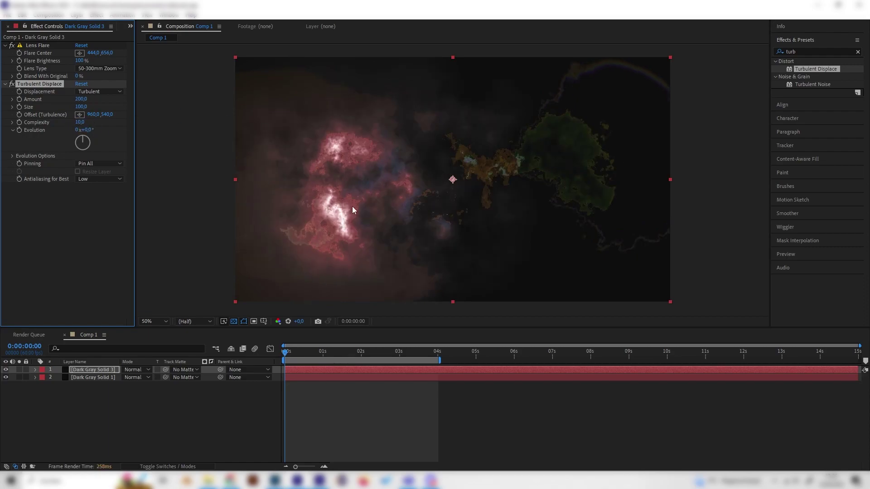
# - Apply Tritone to Dark Gray Solid 3 with orange FFA33C Midtones, then preview the opening seconds
pyautogui.click(797, 51)
pyautogui.press('BackSpace')
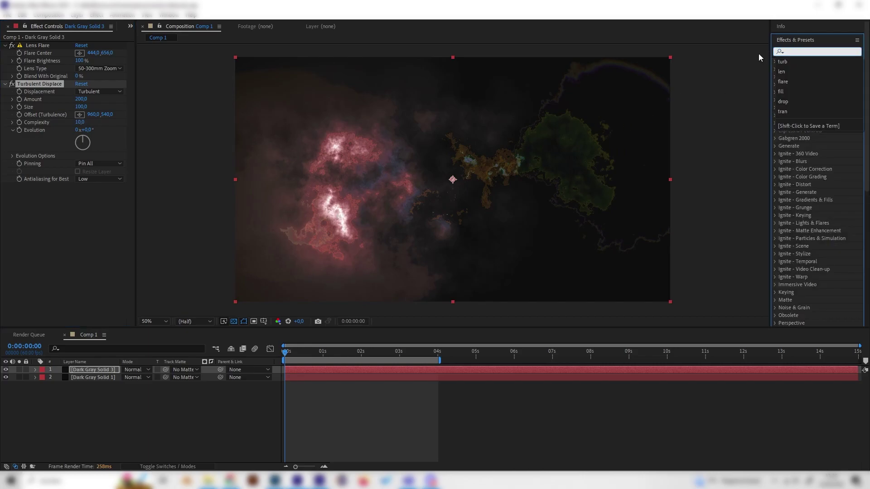
pyautogui.write('trit')
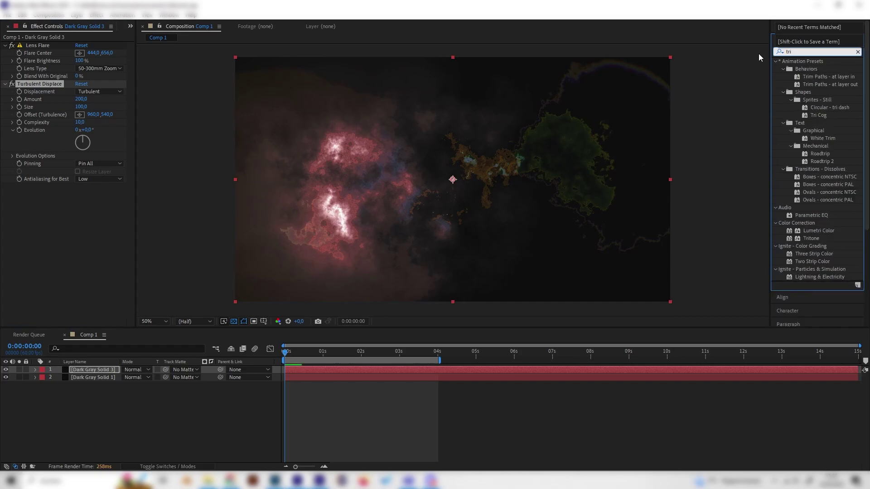
pyautogui.doubleClick(810, 68)
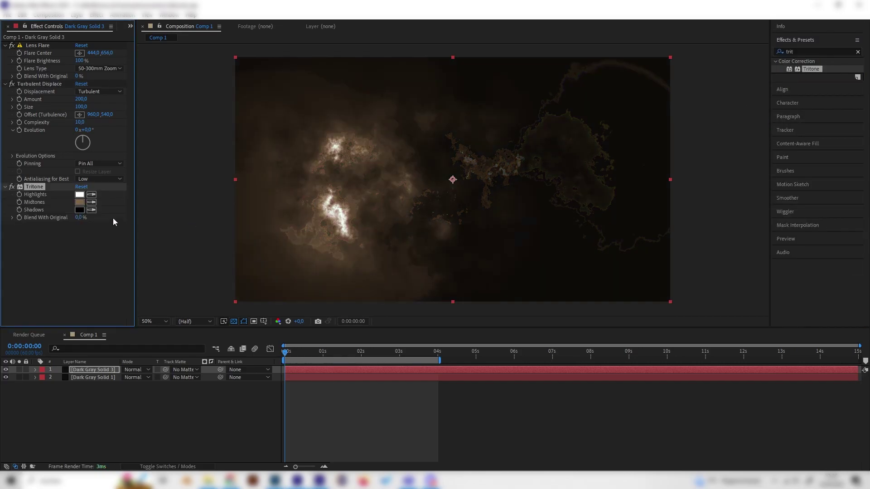
pyautogui.click(80, 203)
pyautogui.click(105, 30)
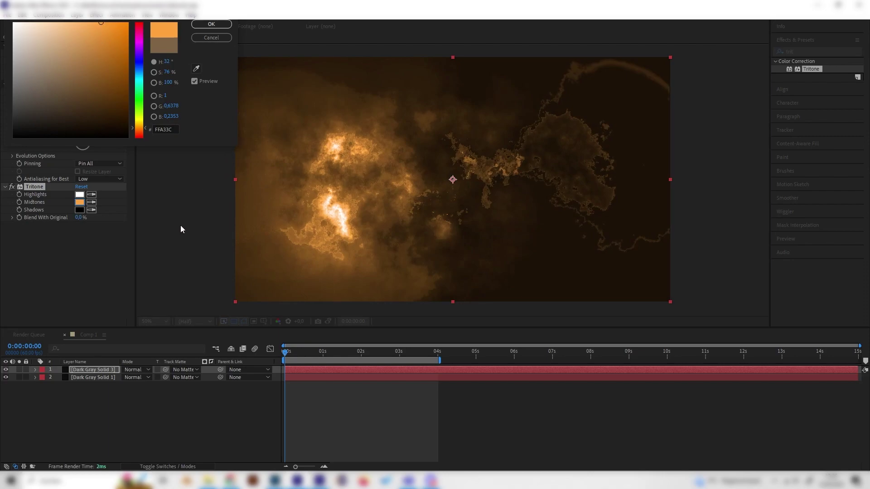
pyautogui.click(215, 24)
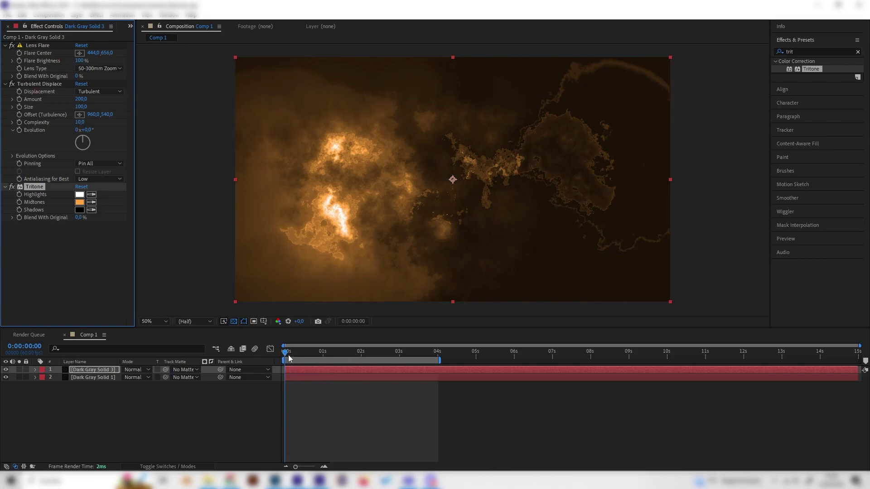
pyautogui.moveTo(290, 358); pyautogui.dragTo(255, 364)
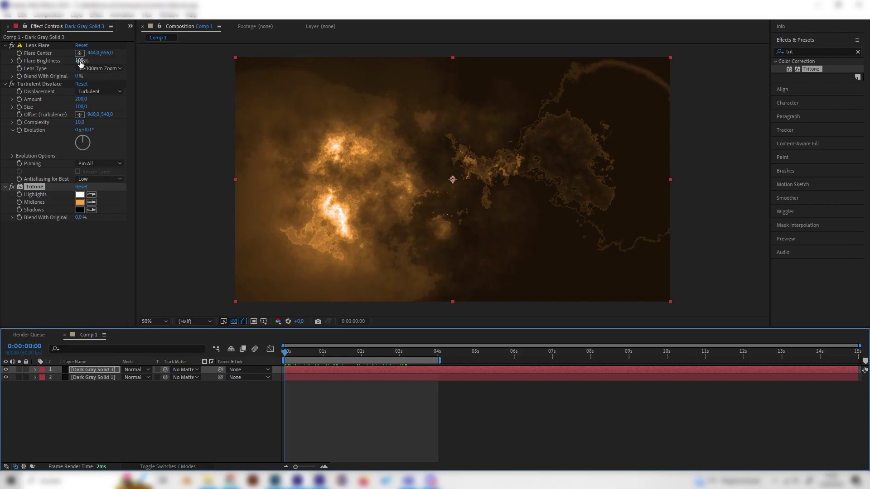
# - Keyframe the Lens Flare centre from 238, 930 at 0 s to 198, 124 near 4 s
pyautogui.click(31, 48)
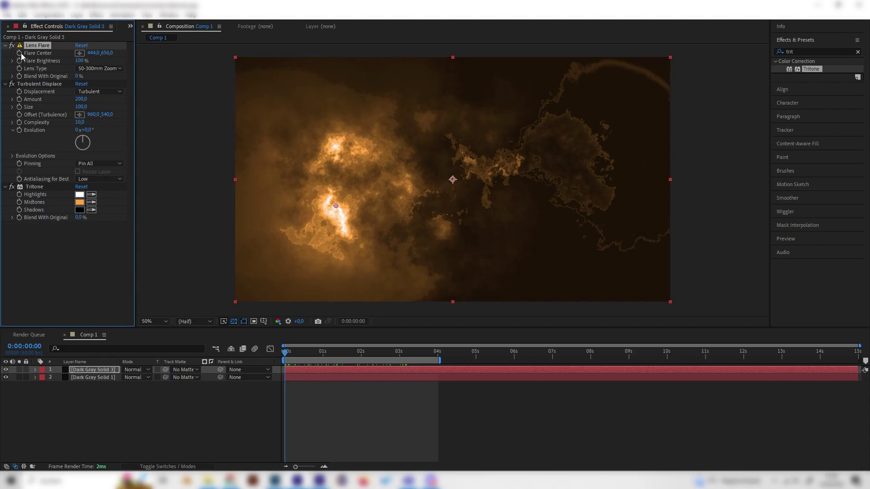
pyautogui.moveTo(335, 207); pyautogui.dragTo(291, 268)
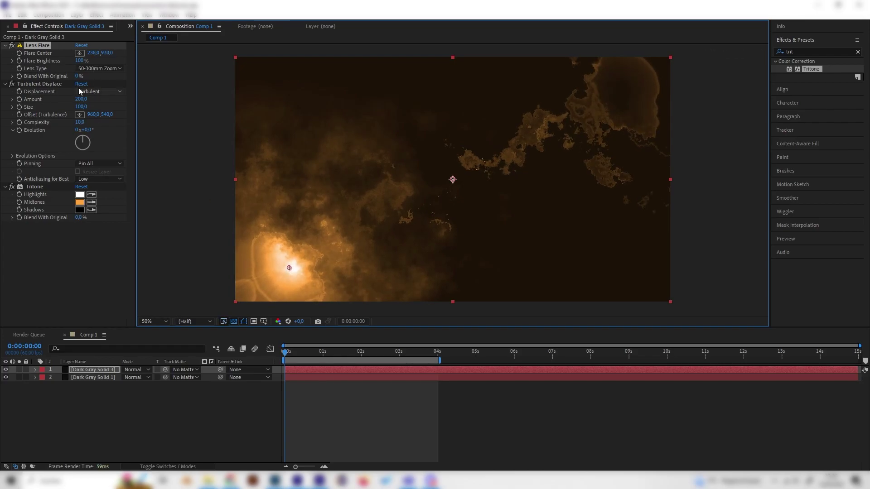
pyautogui.click(46, 73)
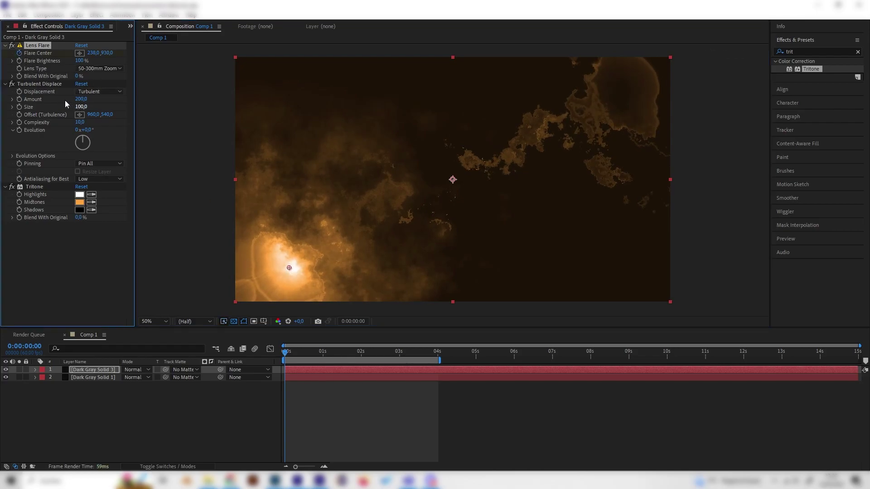
pyautogui.moveTo(429, 351); pyautogui.dragTo(438, 351)
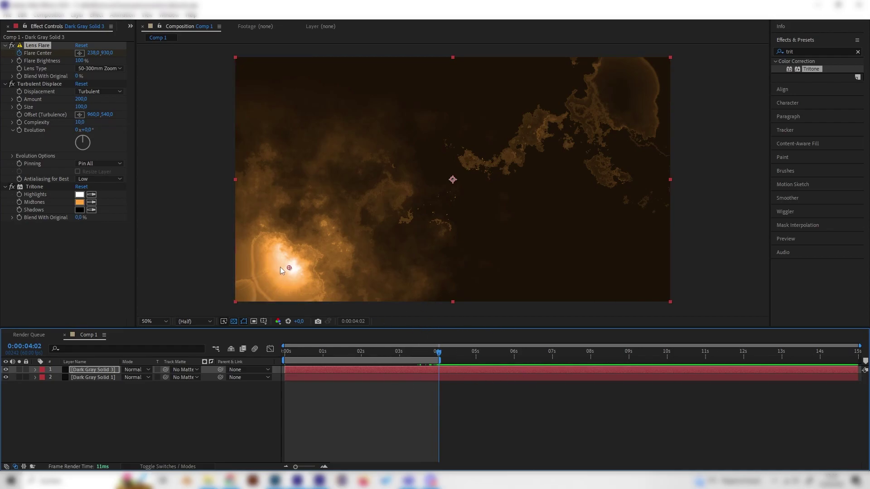
pyautogui.moveTo(289, 269); pyautogui.dragTo(280, 85)
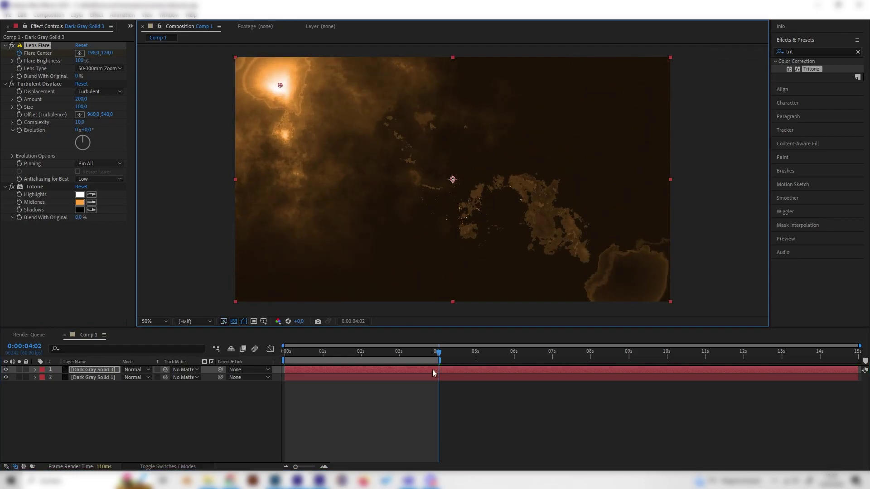
pyautogui.moveTo(438, 356); pyautogui.dragTo(405, 355)
pyautogui.click(110, 370)
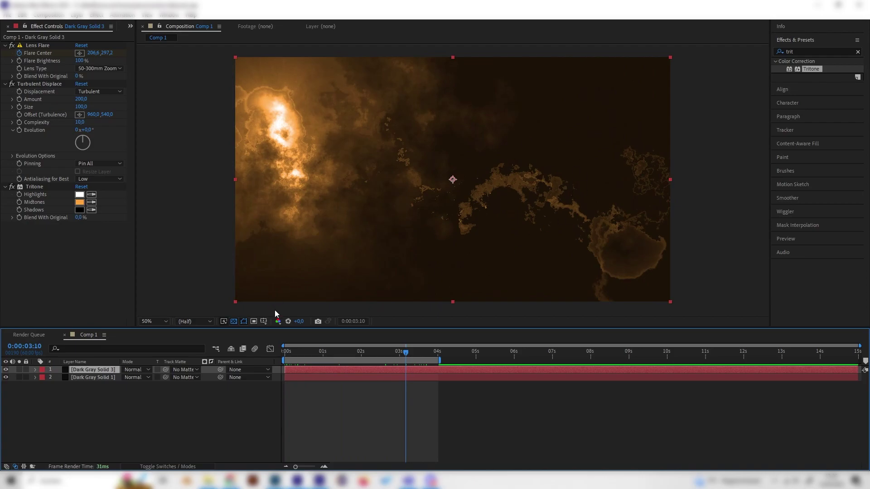
pyautogui.press('Home')
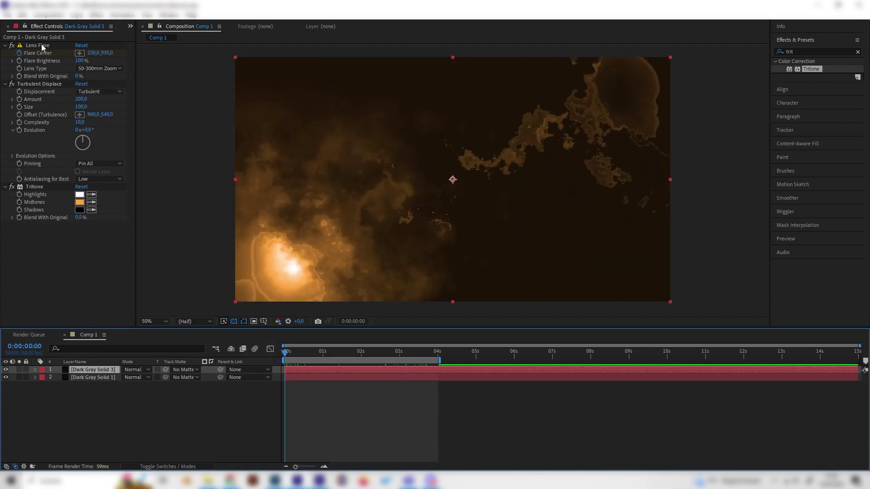
# - Duplicate the Lens Flare effect twice, creating Lens Flare 2 and Lens Flare 3
pyautogui.click(43, 47)
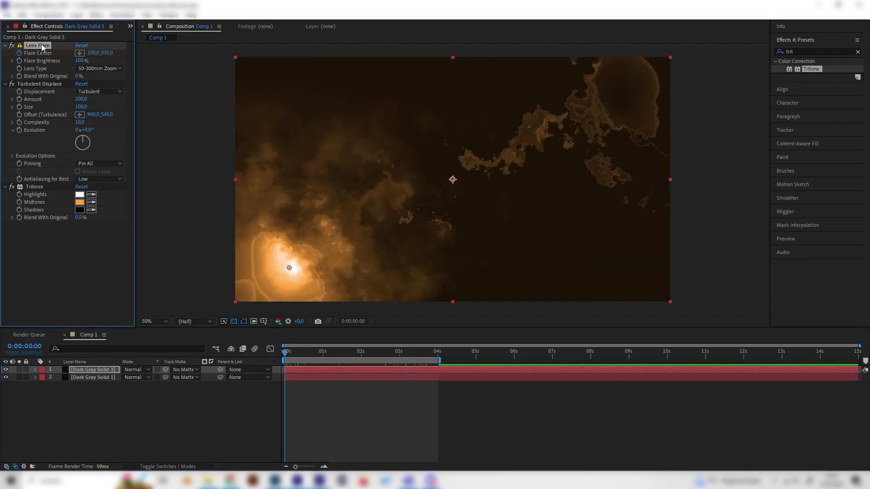
pyautogui.hotkey('ctrl', 'd')
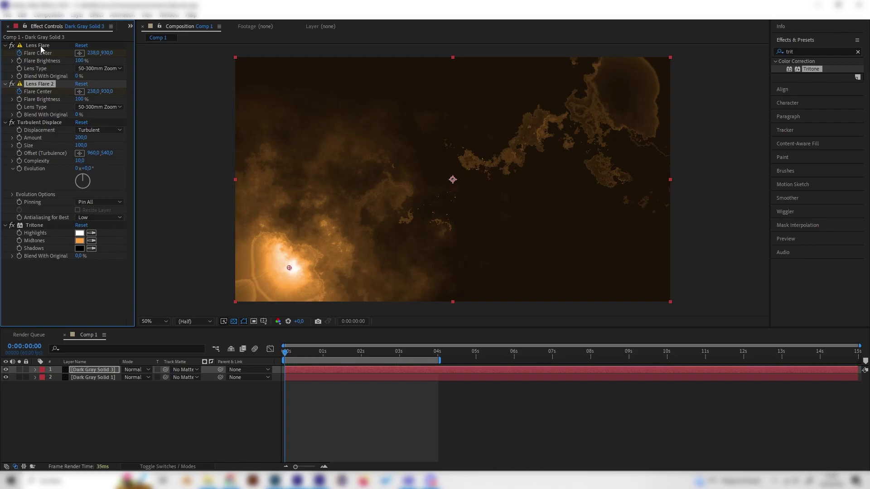
pyautogui.hotkey('ctrl', 'd')
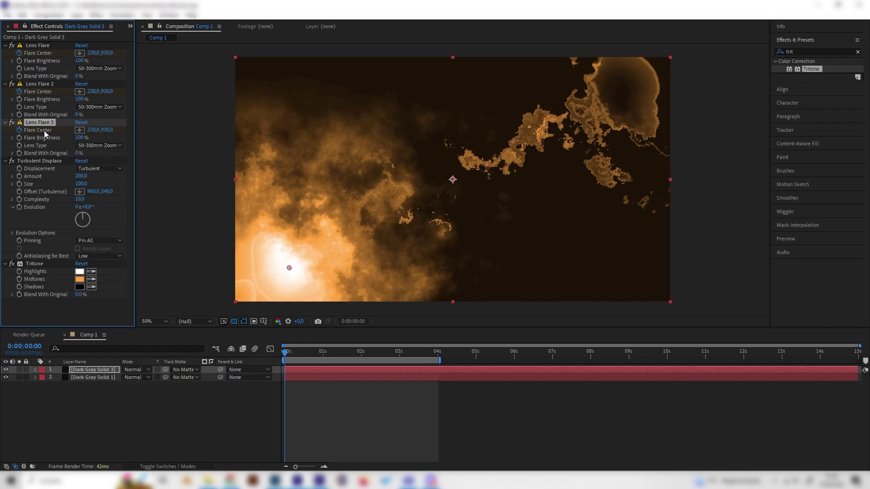
pyautogui.click(94, 130)
pyautogui.click(287, 384)
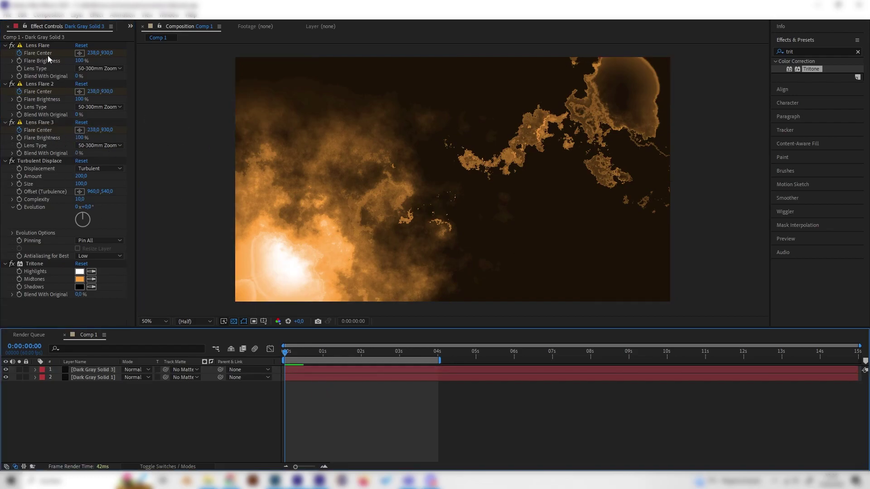
# - Move the first Lens Flare's centre over to the lower right of the frame
pyautogui.click(38, 46)
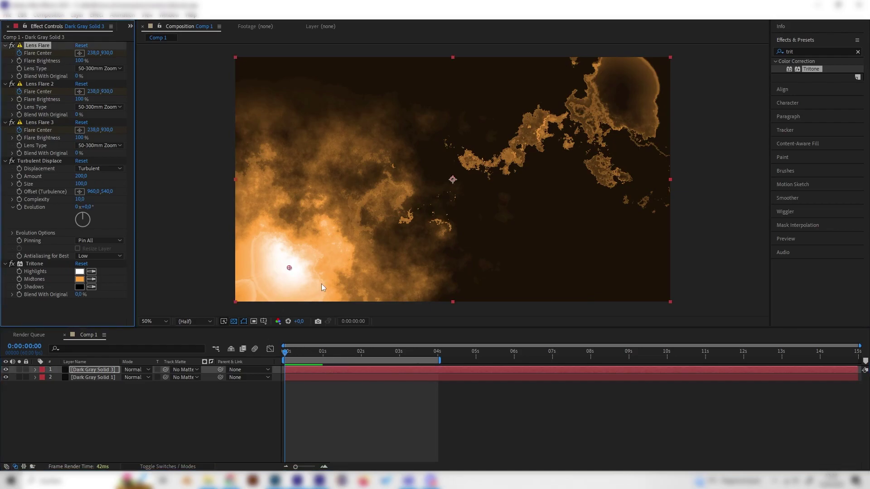
pyautogui.moveTo(290, 268); pyautogui.dragTo(586, 257)
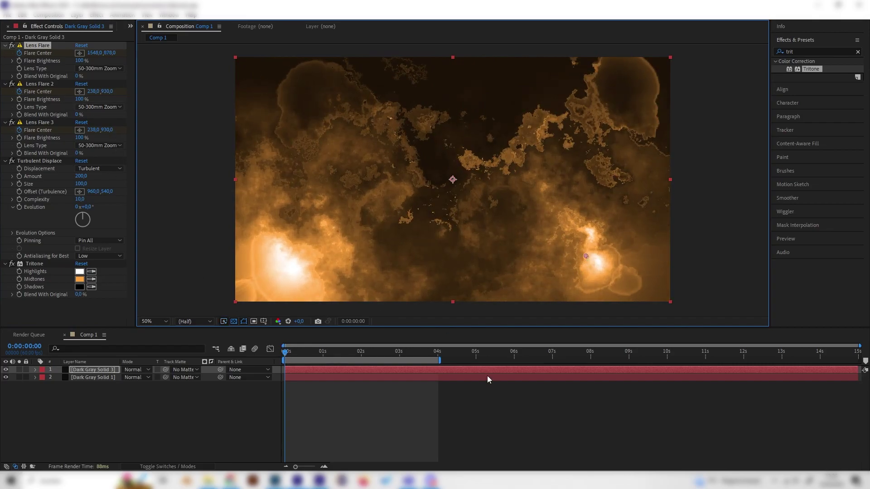
pyautogui.click(437, 349)
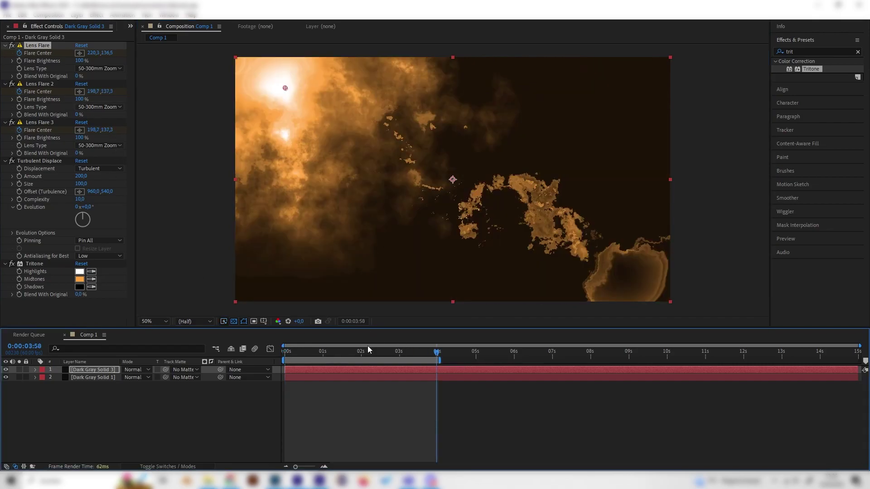
pyautogui.moveTo(367, 349); pyautogui.dragTo(322, 351)
pyautogui.press('Home')
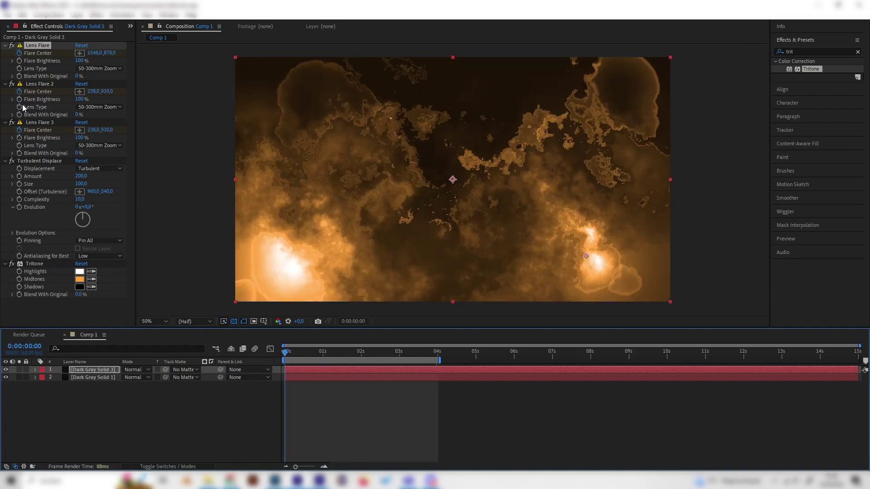
# - Drag Lens Flare 2's centre to the lower right at the 4-second mark
pyautogui.click(21, 88)
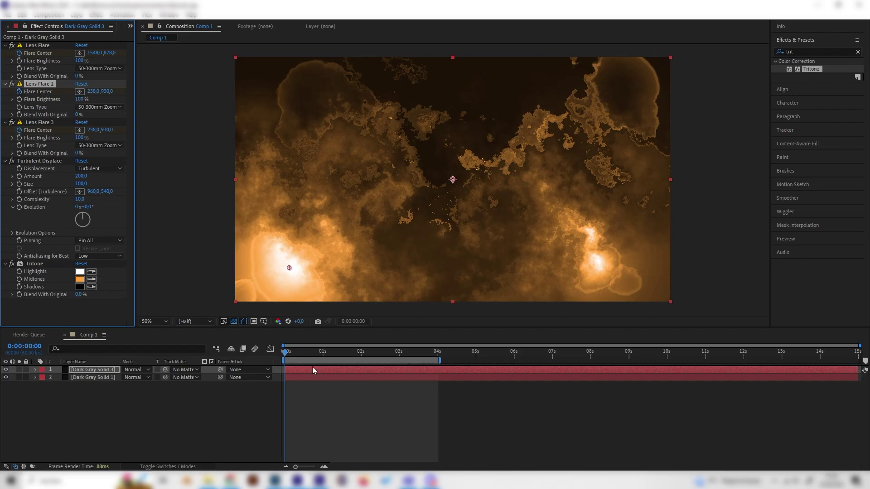
pyautogui.moveTo(330, 352); pyautogui.dragTo(436, 359)
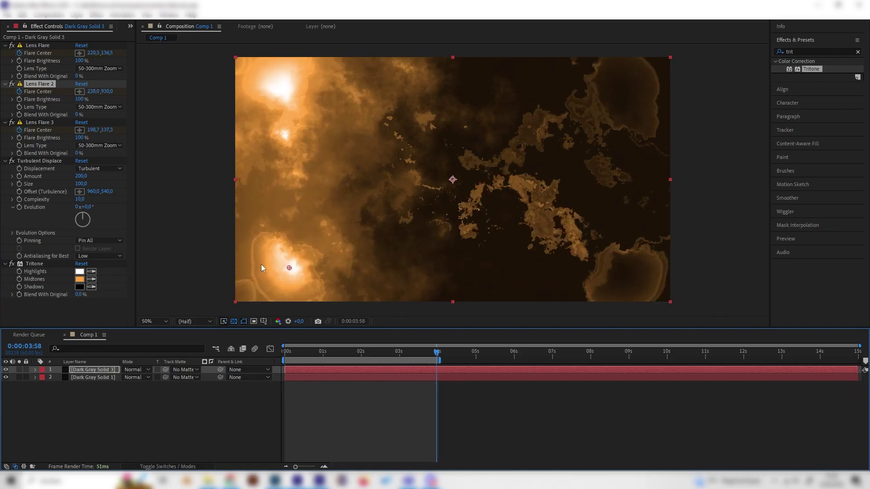
pyautogui.moveTo(290, 269); pyautogui.dragTo(611, 270)
pyautogui.moveTo(434, 357); pyautogui.dragTo(238, 355)
# - Reset the first flare's centre animation and key it at the top edge, 840, 76, at 0 s
pyautogui.click(38, 45)
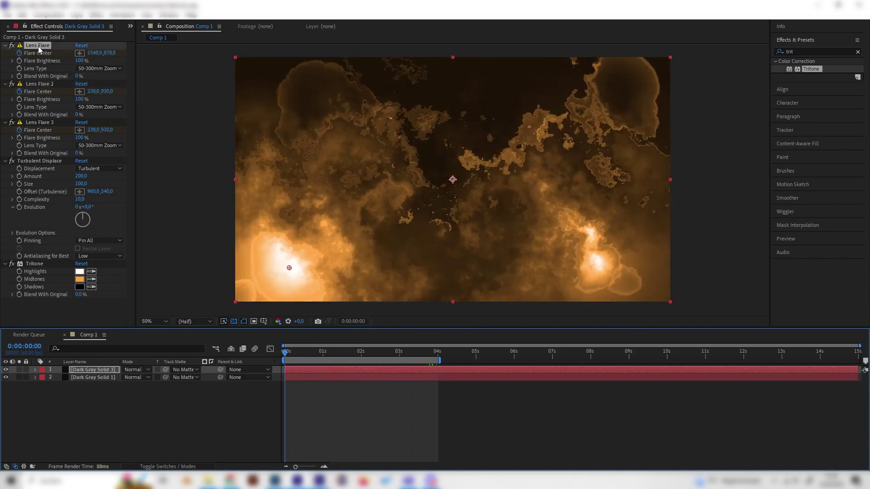
pyautogui.click(19, 53)
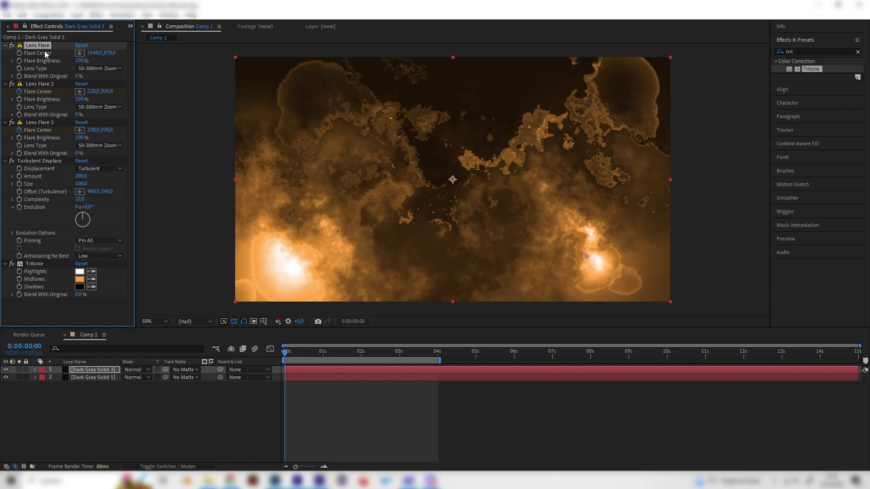
pyautogui.click(357, 211)
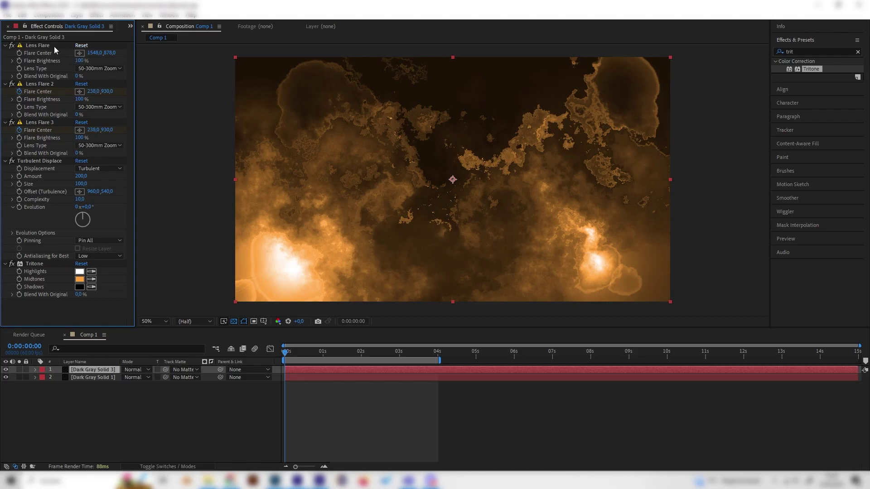
pyautogui.click(54, 46)
pyautogui.moveTo(584, 257); pyautogui.dragTo(425, 73)
pyautogui.click(76, 100)
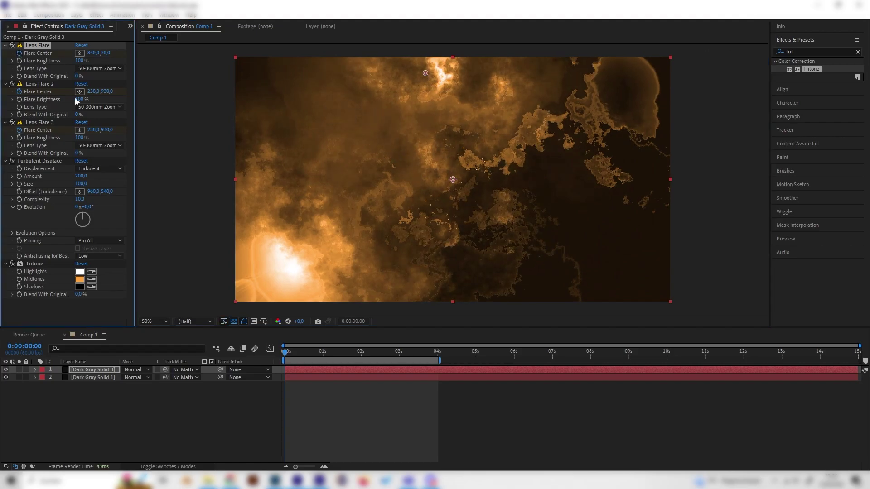
# - At 4 s, move the first flare's centre down to 716, 1042, then preview the animation
pyautogui.click(434, 355)
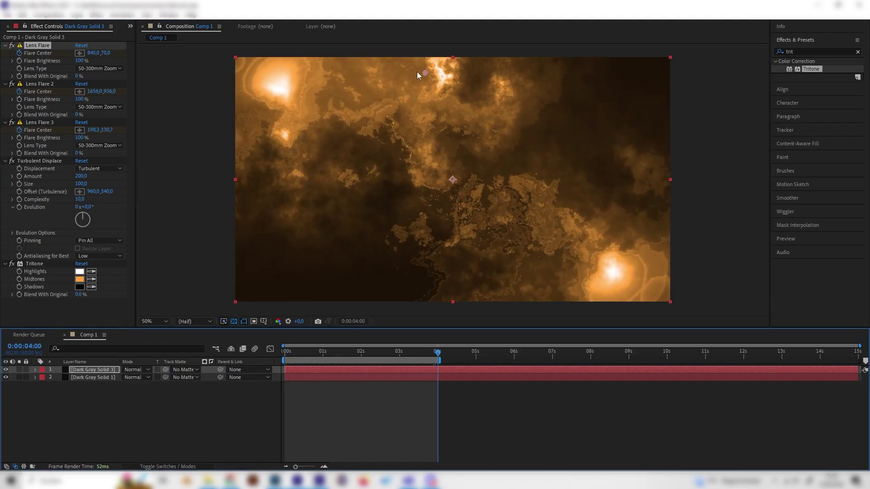
pyautogui.moveTo(425, 73); pyautogui.dragTo(398, 294)
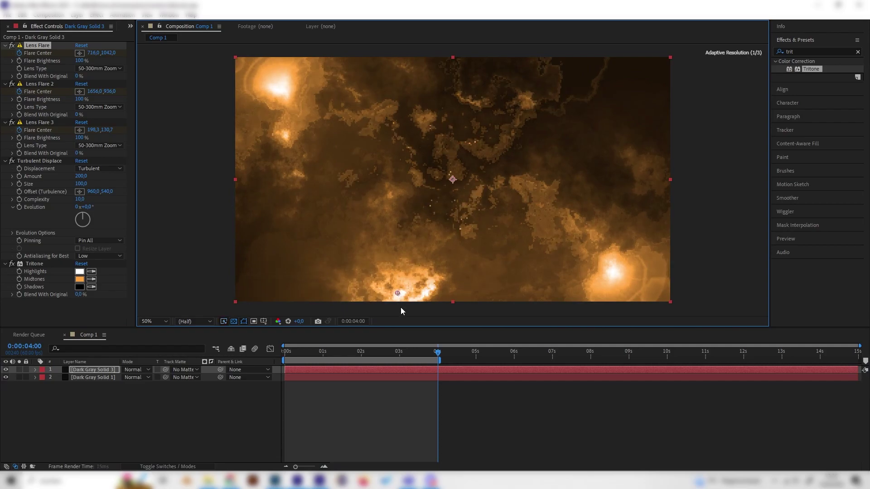
pyautogui.moveTo(438, 351); pyautogui.dragTo(284, 351)
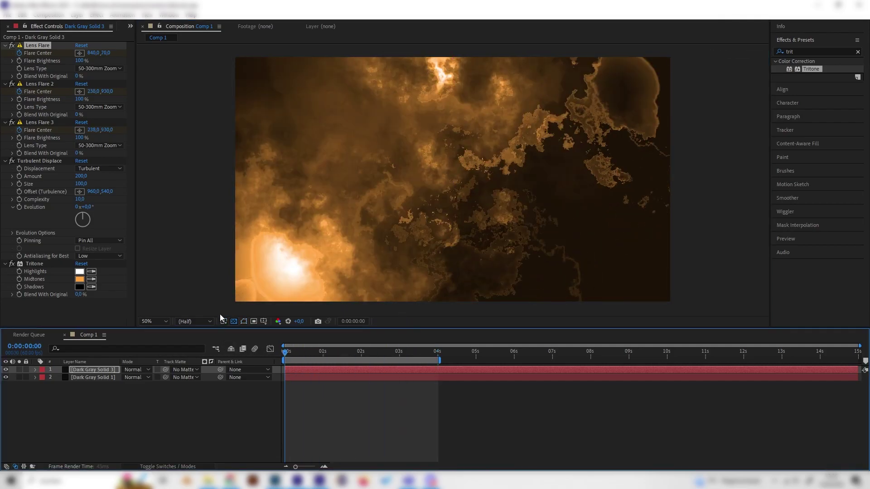
pyautogui.press('space')
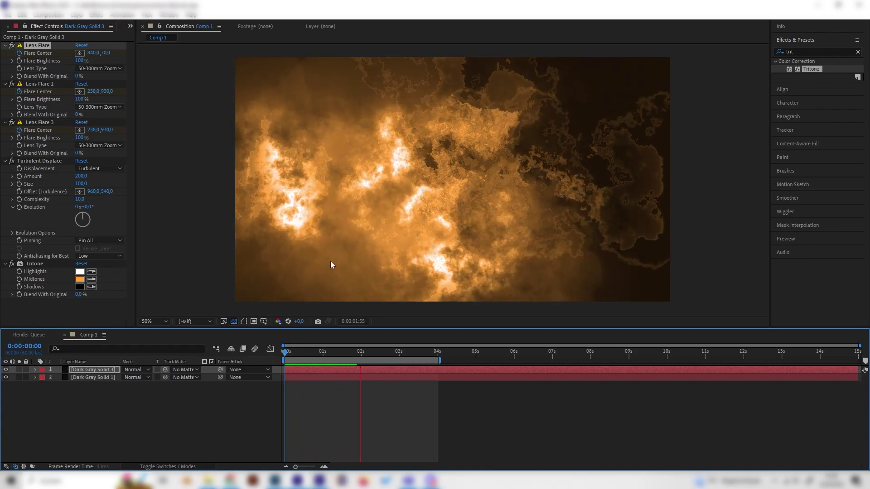
pyautogui.press('space')
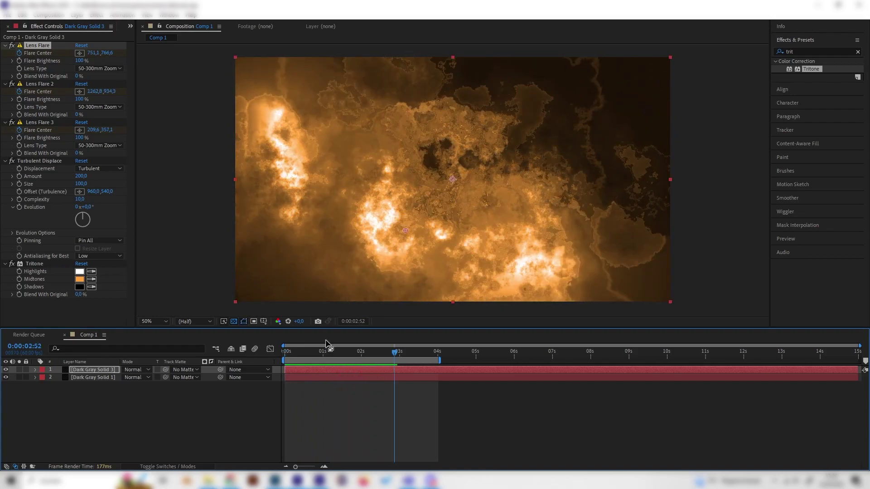
pyautogui.moveTo(326, 343); pyautogui.dragTo(275, 360)
pyautogui.click(33, 46)
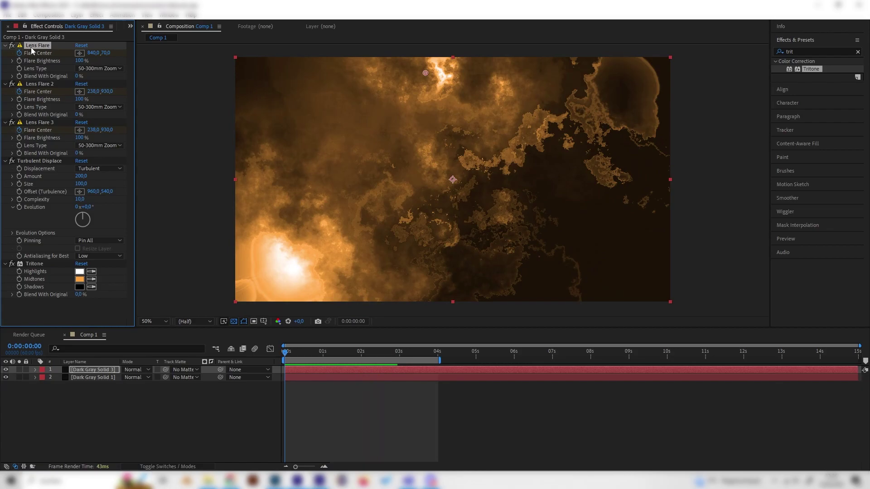
# - Create Lens Flare 4 starting lower right at 1564, 758 and drifting up-left by 4 s, then preview
pyautogui.hotkey('ctrl', 'd')
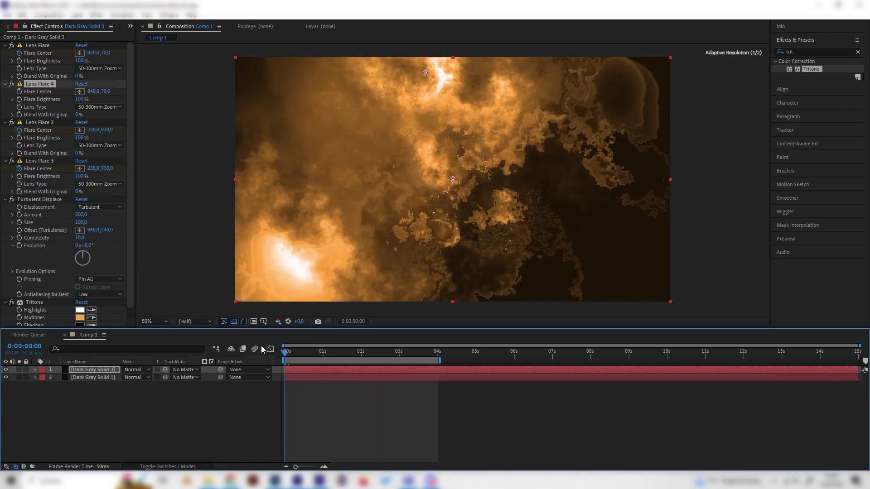
pyautogui.click(60, 88)
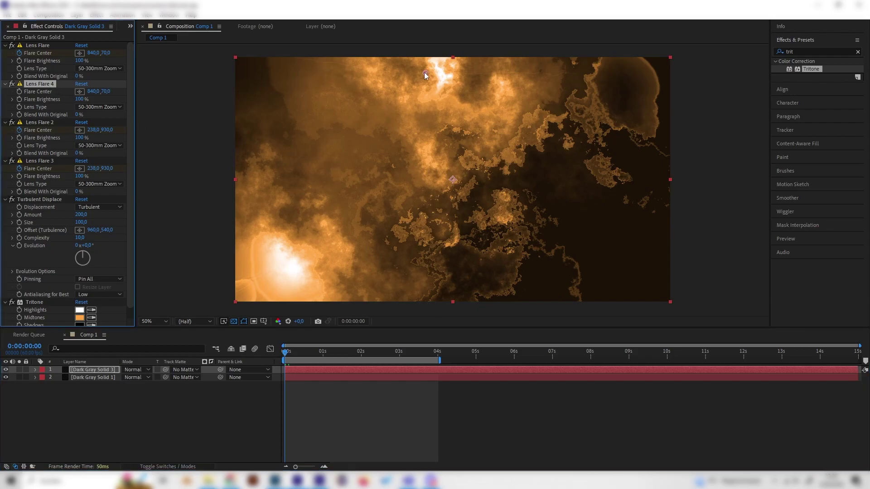
pyautogui.moveTo(425, 73); pyautogui.dragTo(589, 229)
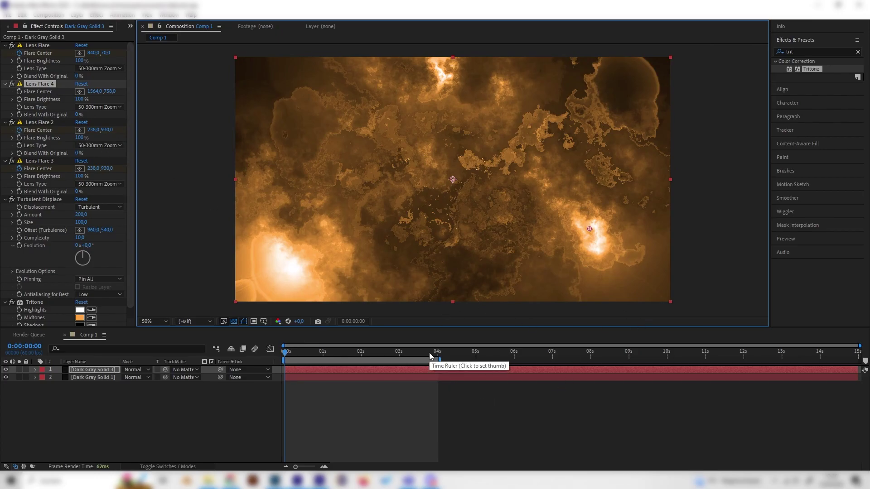
pyautogui.moveTo(430, 353); pyautogui.dragTo(437, 352)
pyautogui.moveTo(589, 230); pyautogui.dragTo(440, 125)
pyautogui.moveTo(387, 352); pyautogui.dragTo(286, 352)
pyautogui.press('space')
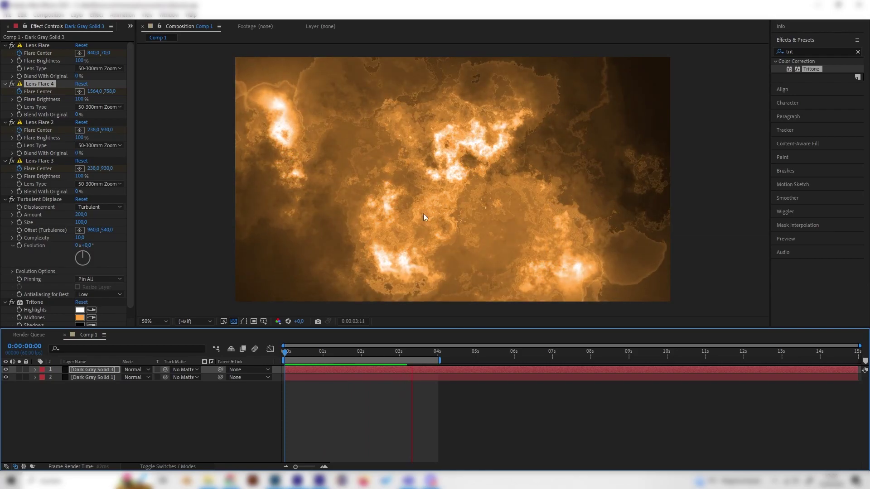
pyautogui.press('space')
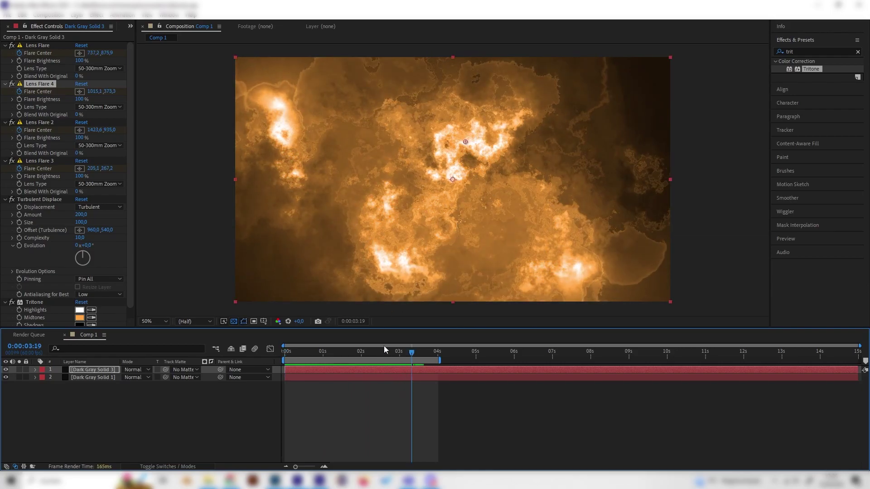
pyautogui.moveTo(384, 346); pyautogui.dragTo(253, 351)
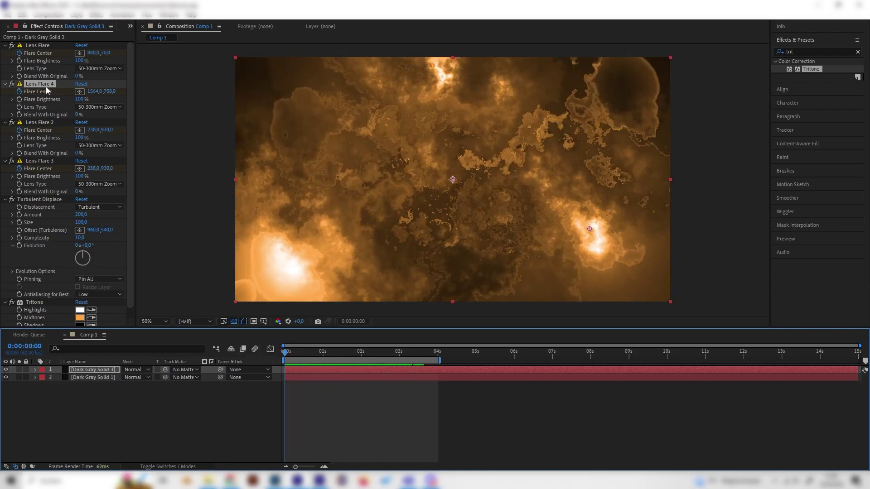
# - Create Lens Flare 5 moving from top-left 160, 100 down to bottom-left 120, 1016 by 4 s
pyautogui.hotkey('ctrl', 'd')
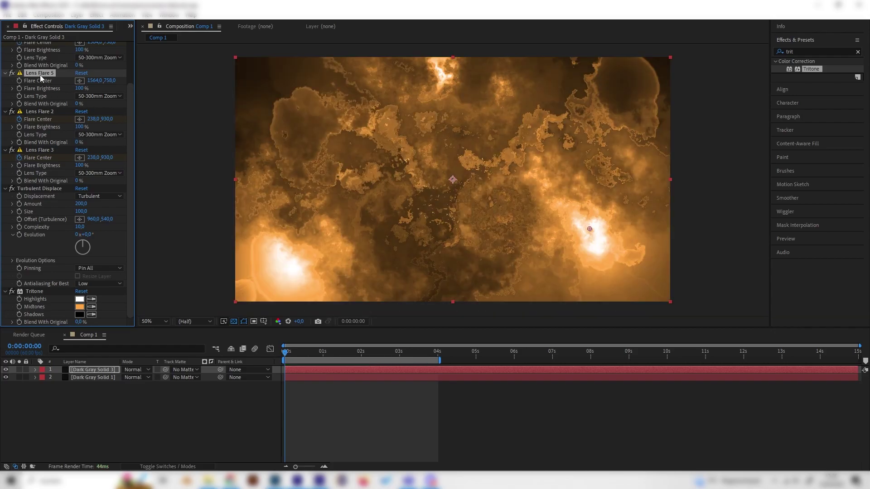
pyautogui.moveTo(583, 224); pyautogui.dragTo(308, 110)
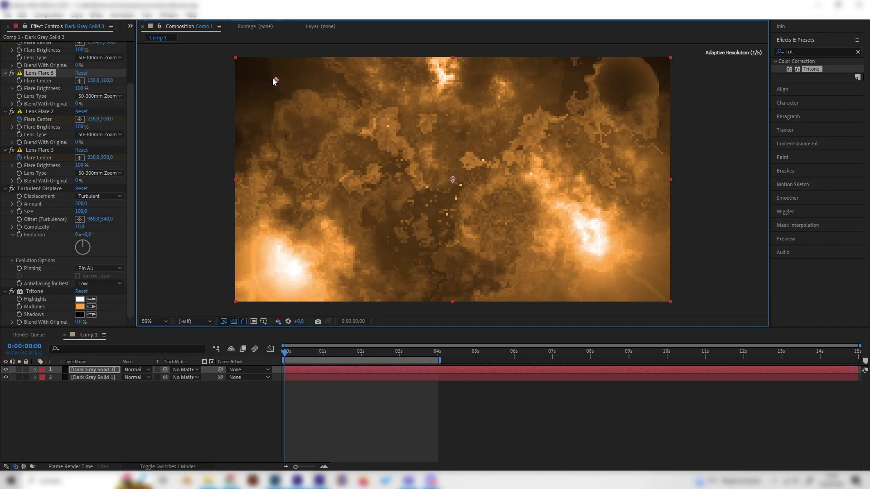
pyautogui.moveTo(276, 81); pyautogui.dragTo(276, 81)
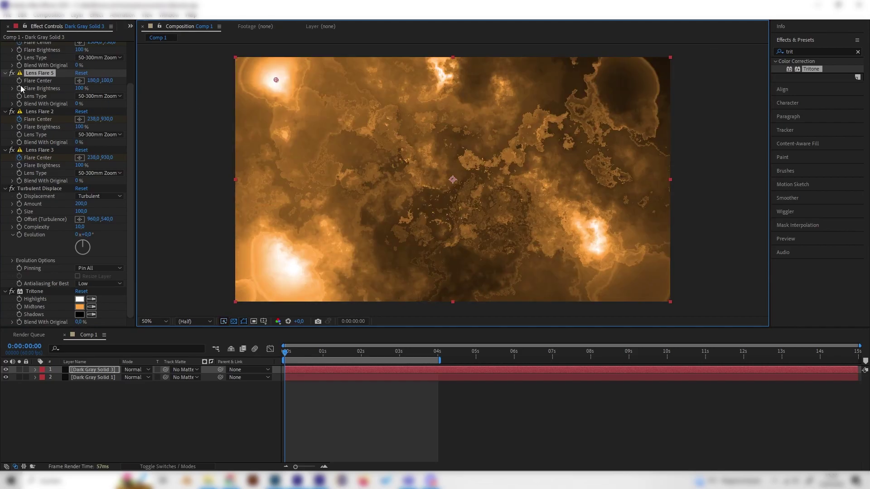
pyautogui.moveTo(436, 358); pyautogui.dragTo(436, 357)
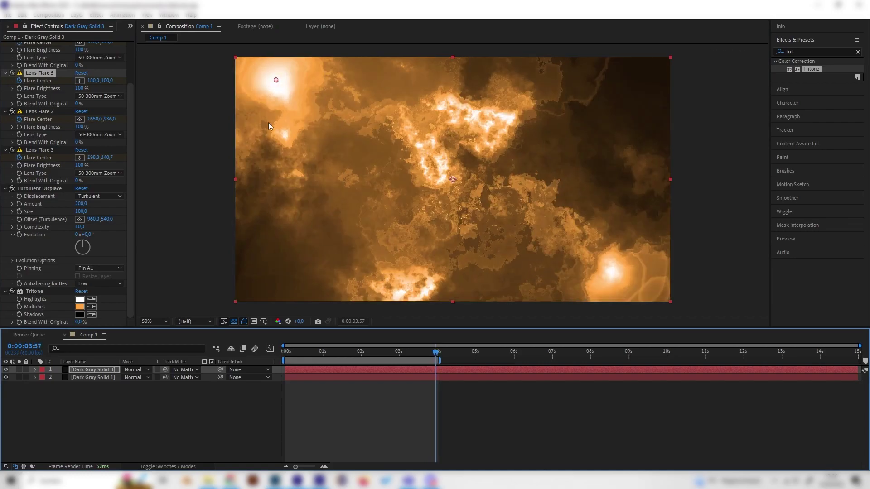
pyautogui.moveTo(276, 82); pyautogui.dragTo(263, 287)
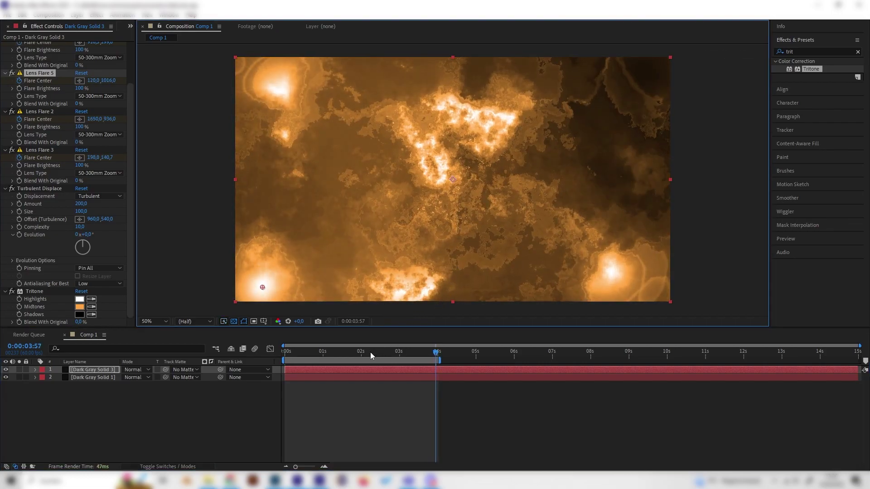
pyautogui.press('Home')
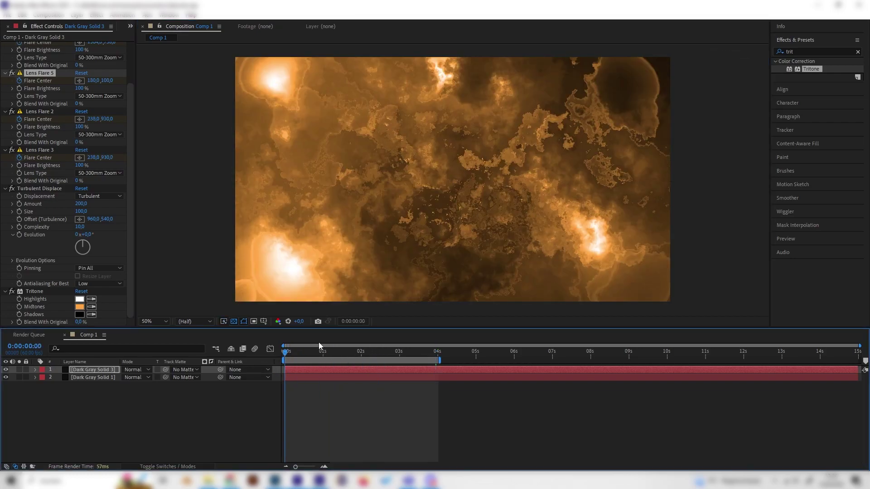
# - Preview the five-flare animation and collapse the first Lens Flare's settings in Effect Controls
pyautogui.press('space')
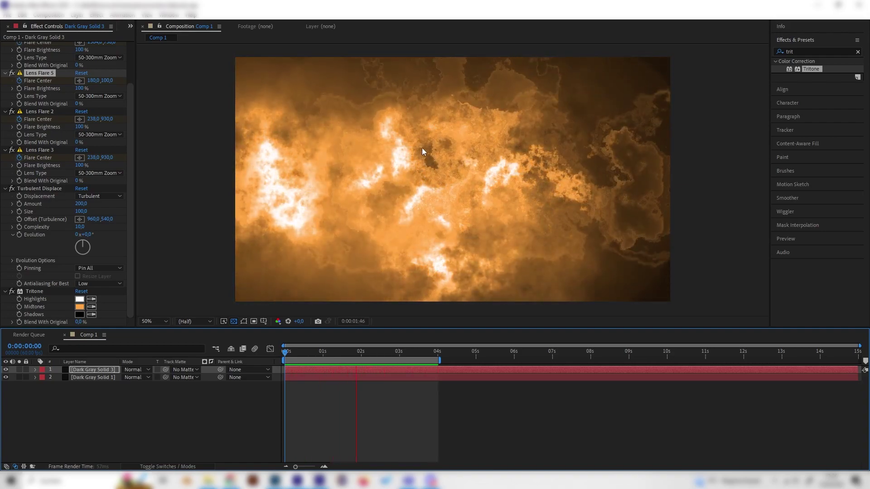
pyautogui.scroll(3, 48, 176)
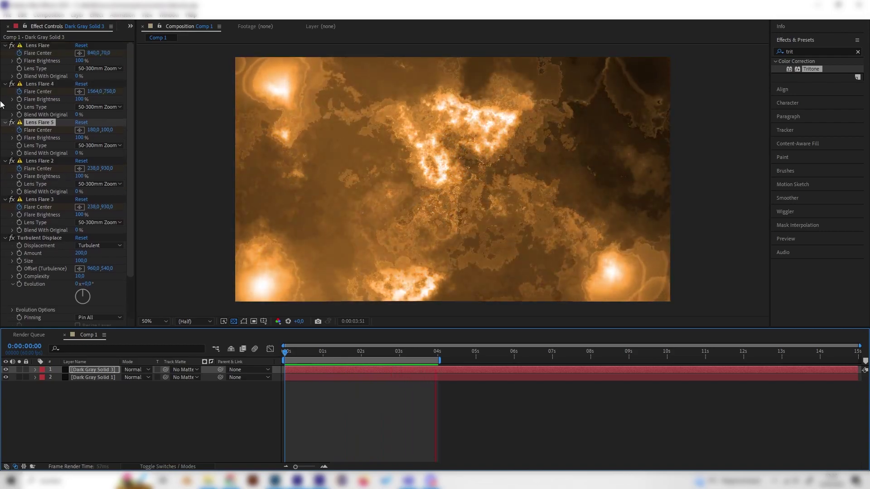
pyautogui.click(5, 45)
pyautogui.moveTo(810, 69); pyautogui.dragTo(358, 172)
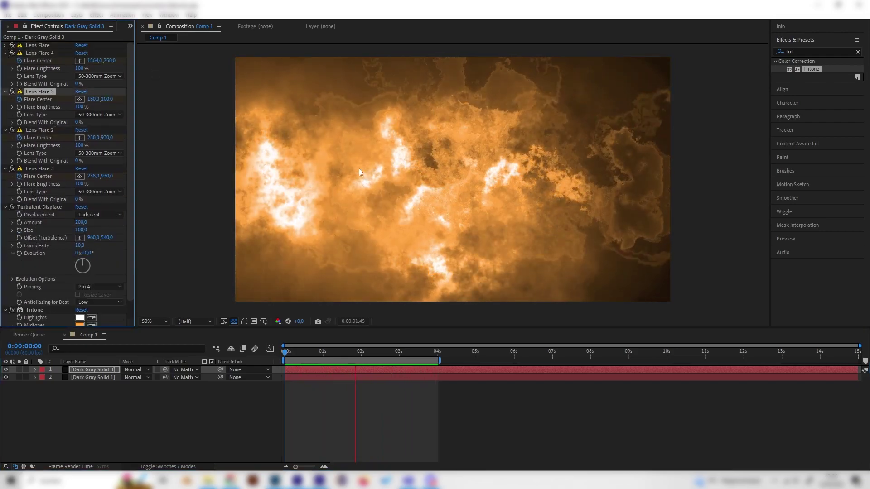